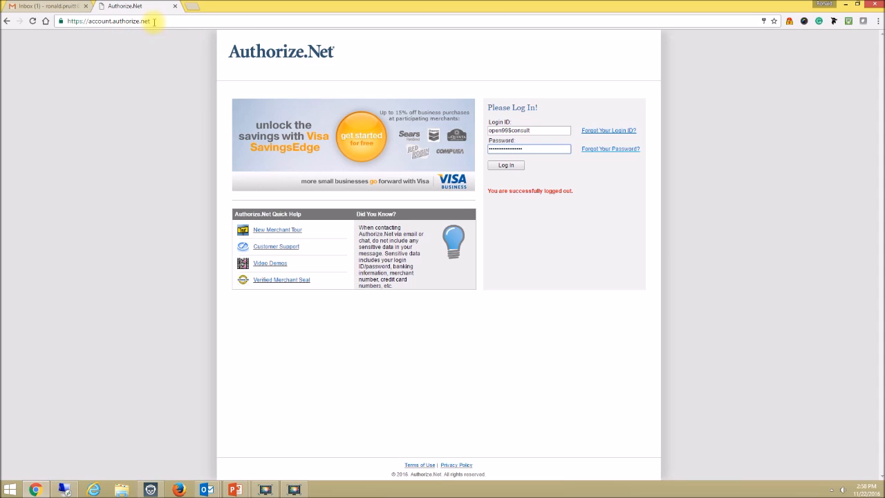
# Log in to the merchant account and review the configuration steps for accepting payments, closing the overview when done
pyautogui.click(505, 167)
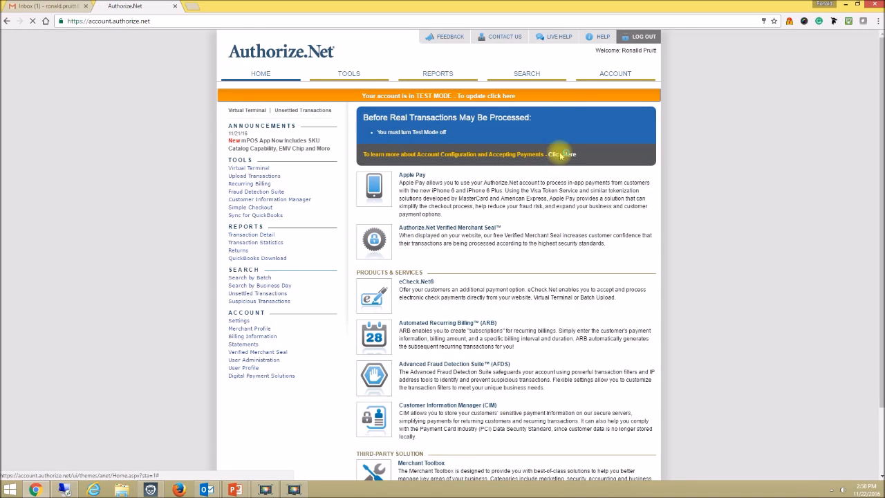
pyautogui.click(562, 154)
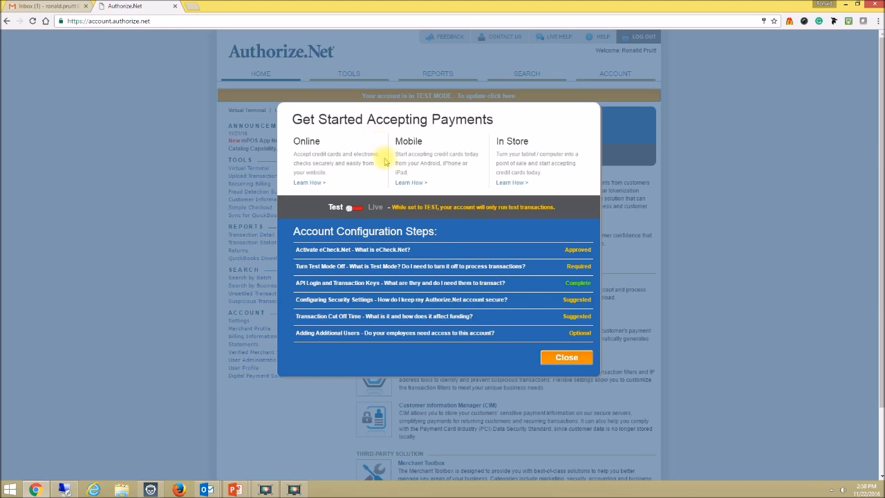
pyautogui.click(565, 357)
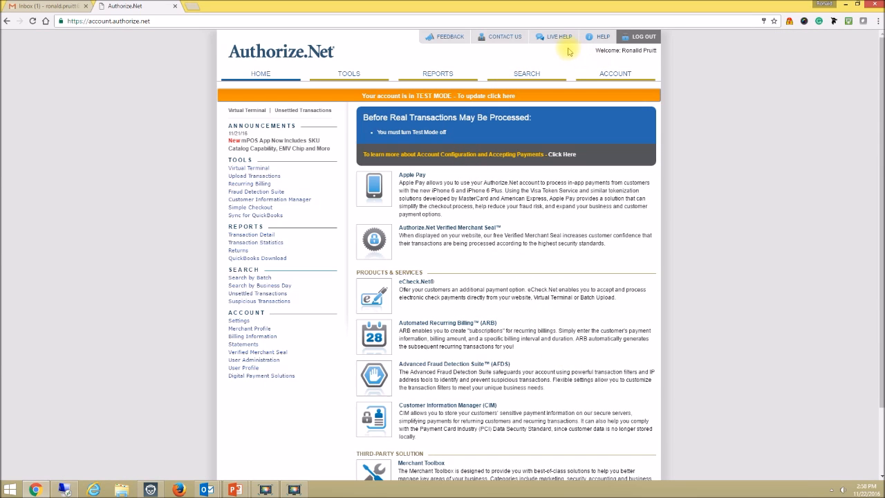
# Switch the account's transaction processing from Test to Live in the Test Mode security setting
pyautogui.click(620, 77)
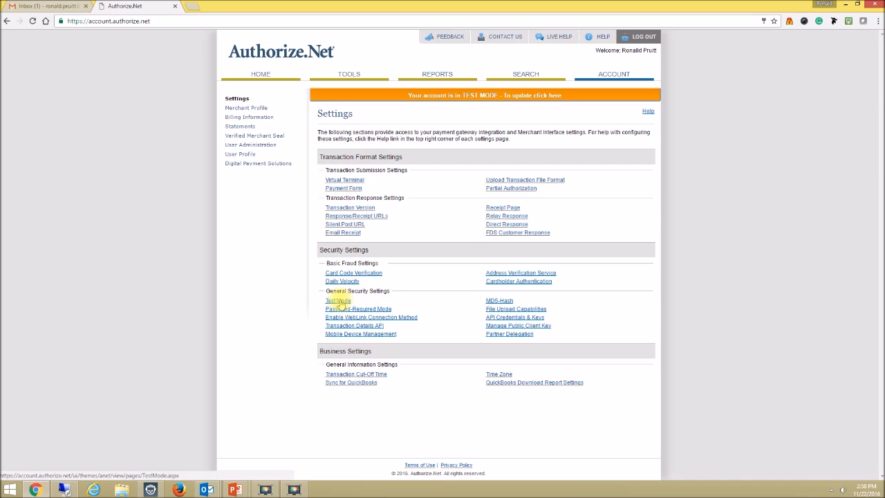
pyautogui.click(338, 301)
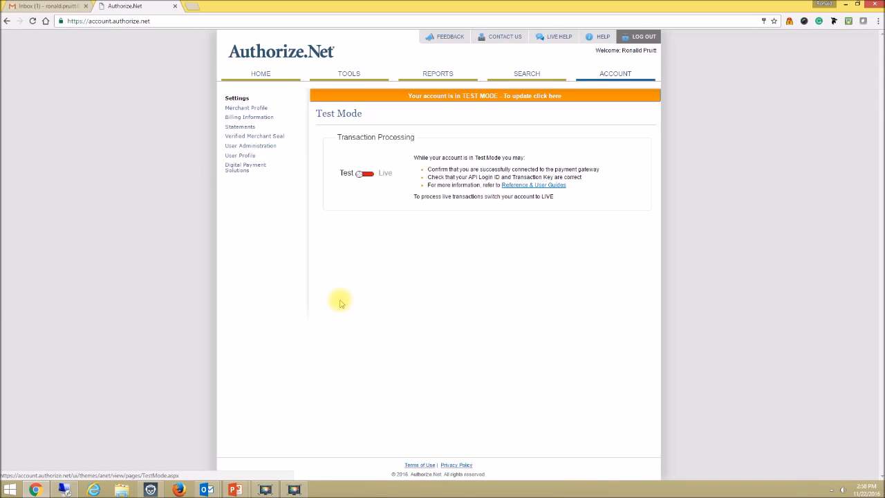
pyautogui.doubleClick(361, 173)
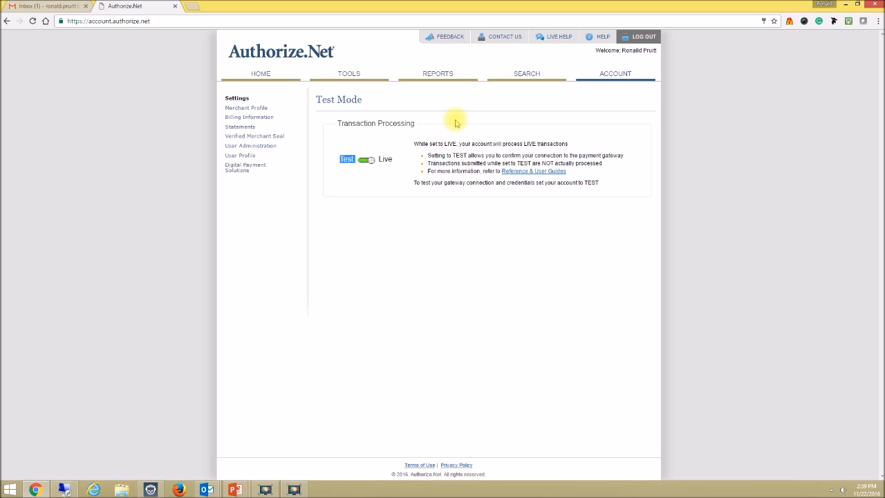
# Save the Card Code Verification filter as enabled, with Decline for code N (Does NOT Match) and Allow for P, S and U
pyautogui.click(616, 76)
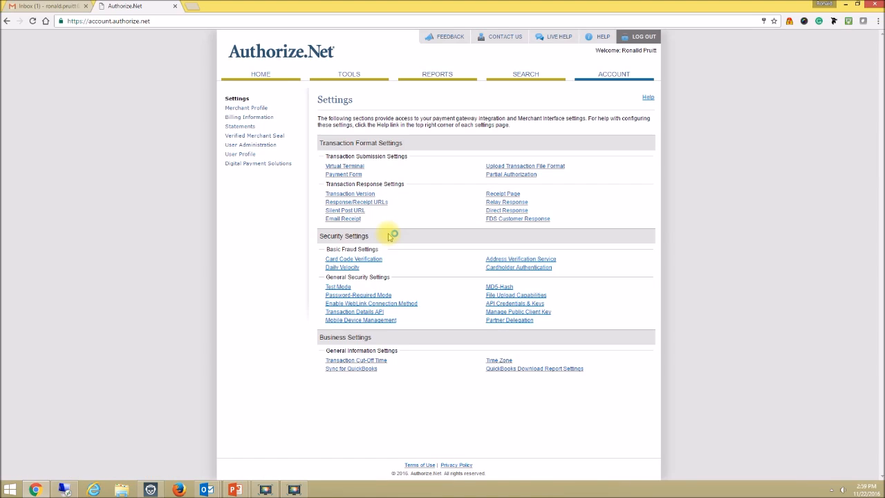
pyautogui.moveTo(381, 235)
pyautogui.mouseDown()
pyautogui.moveTo(316, 233)
pyautogui.moveTo(386, 240)
pyautogui.mouseUp()
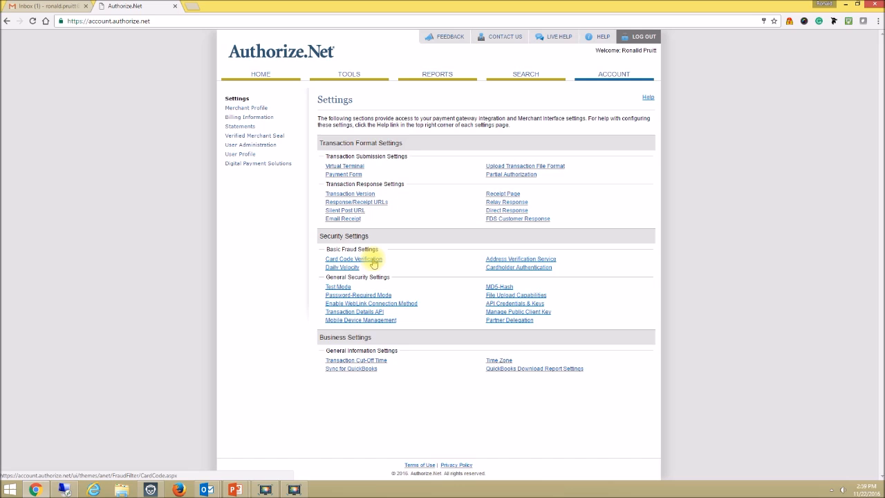
pyautogui.click(374, 261)
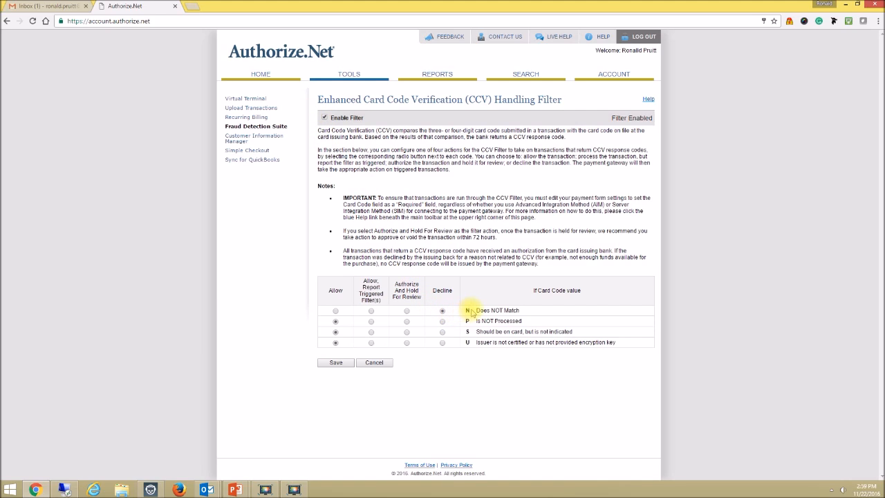
pyautogui.moveTo(474, 311); pyautogui.dragTo(520, 310)
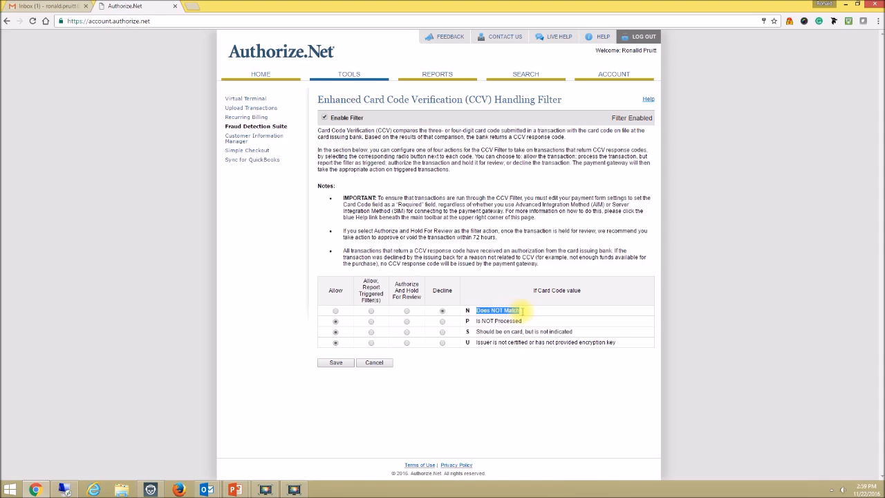
pyautogui.click(473, 256)
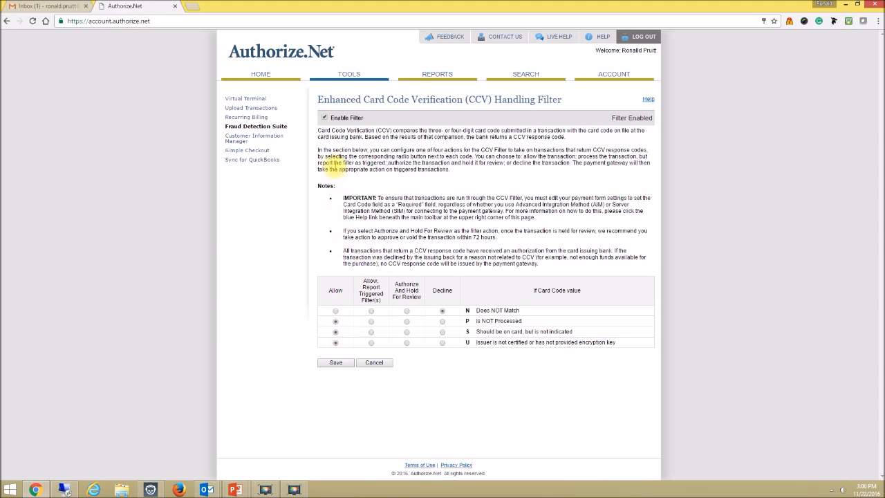
pyautogui.click(336, 363)
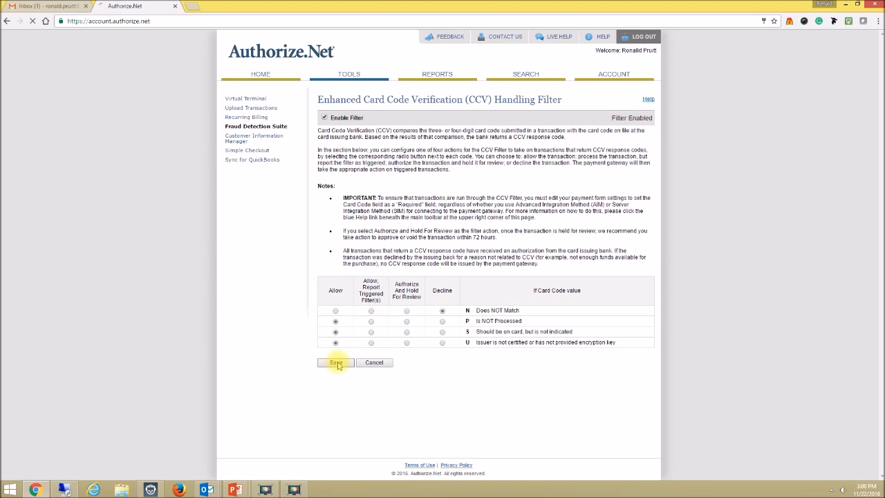
# Save the Address Verification Service filter as enabled, declining all general AVS responses and N while allowing A, Z, W and Y
pyautogui.click(614, 76)
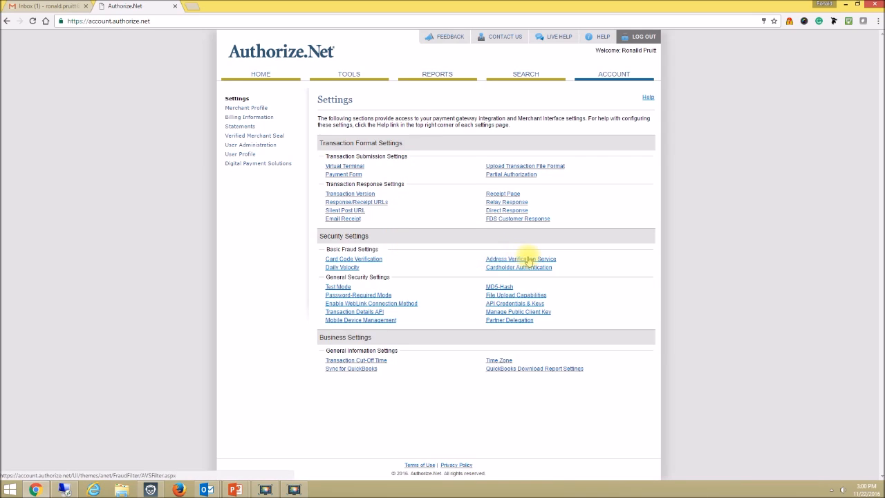
pyautogui.click(529, 260)
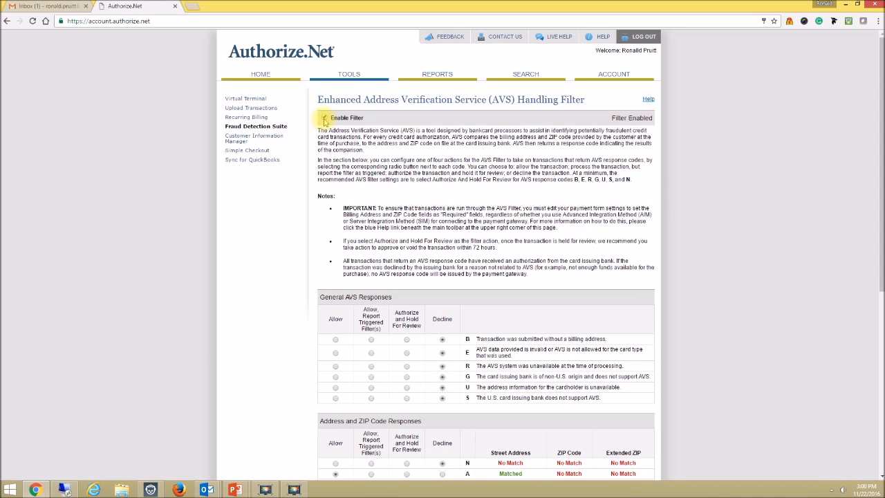
pyautogui.scroll(-3, 477, 221)
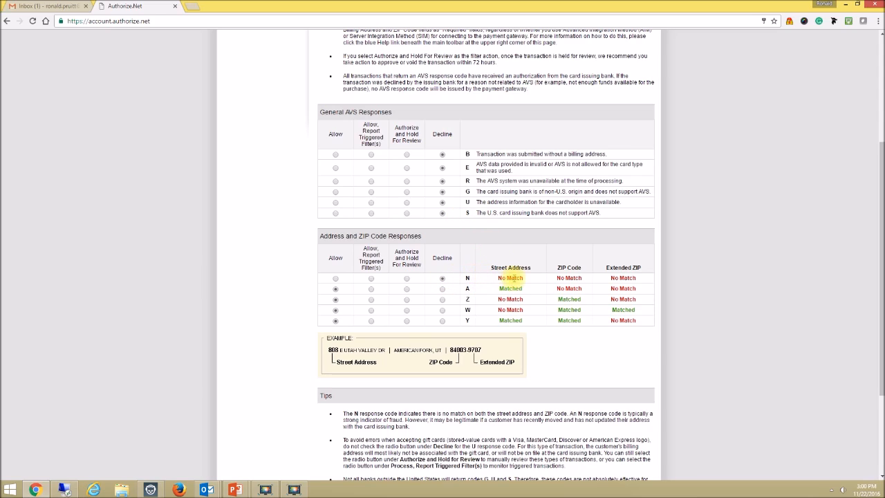
pyautogui.moveTo(495, 280); pyautogui.dragTo(586, 278)
pyautogui.click(495, 235)
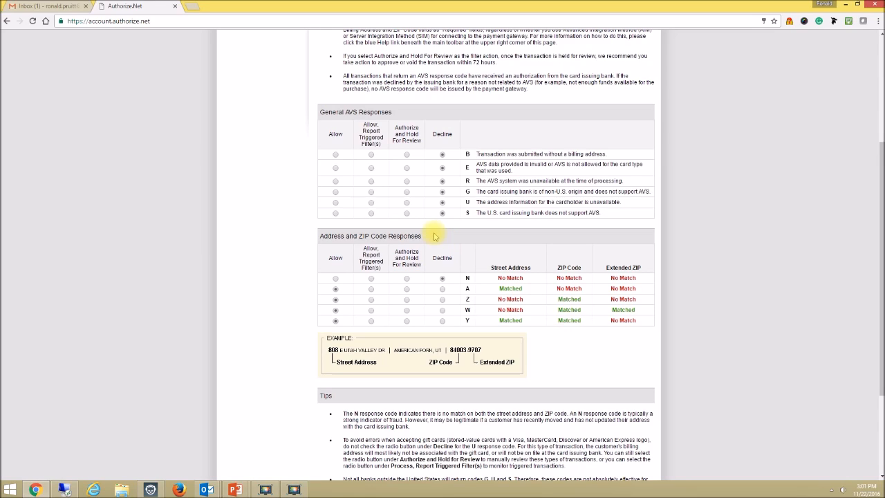
pyautogui.scroll(-2, 406, 337)
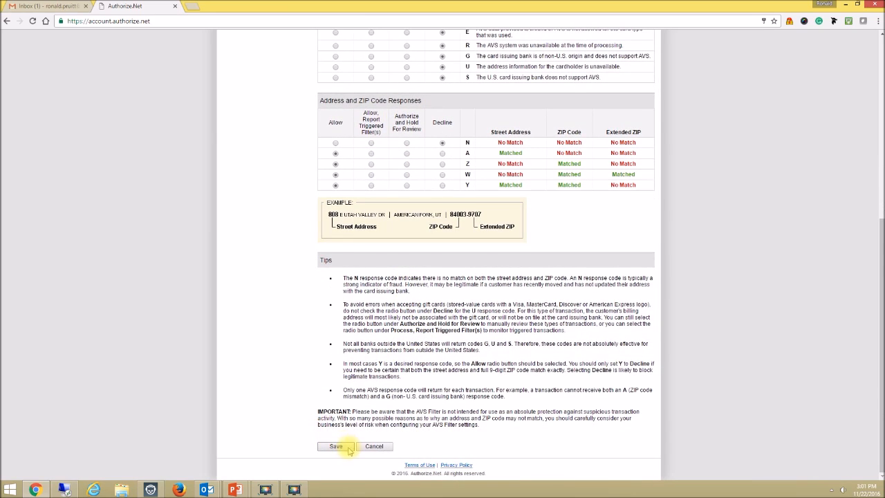
pyautogui.click(337, 448)
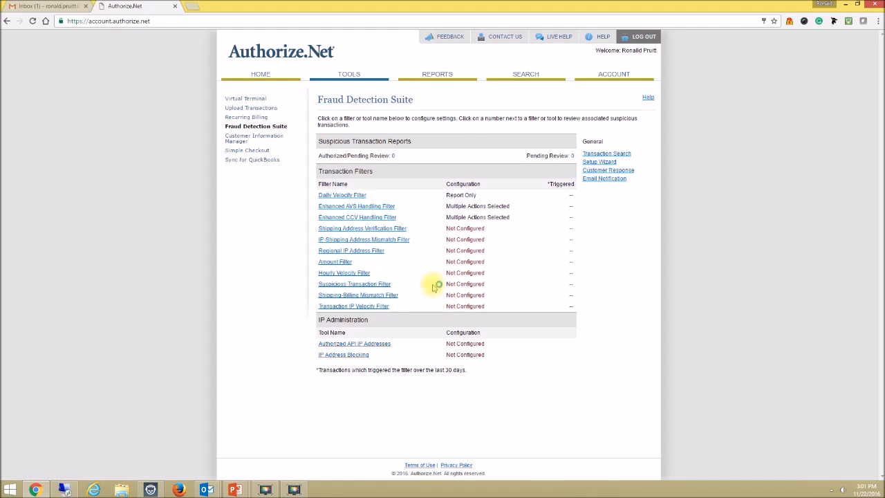
# Save the Daily Velocity filter as enabled, with 25 transactions per day and the action to process as normal and report triggered filters
pyautogui.click(612, 76)
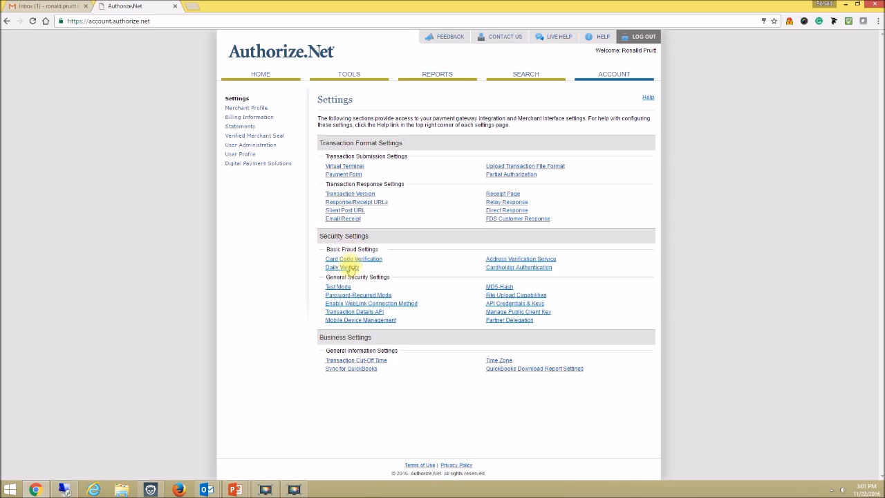
pyautogui.click(346, 268)
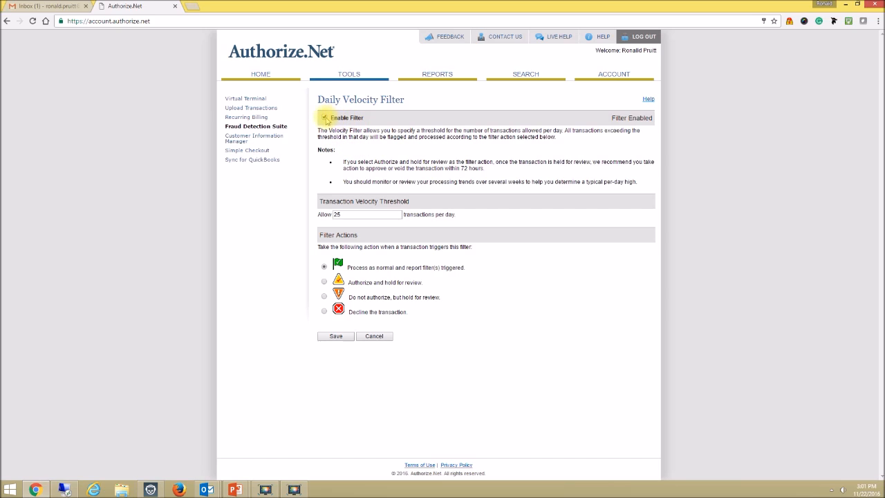
pyautogui.moveTo(355, 213); pyautogui.dragTo(333, 215)
pyautogui.click(333, 215)
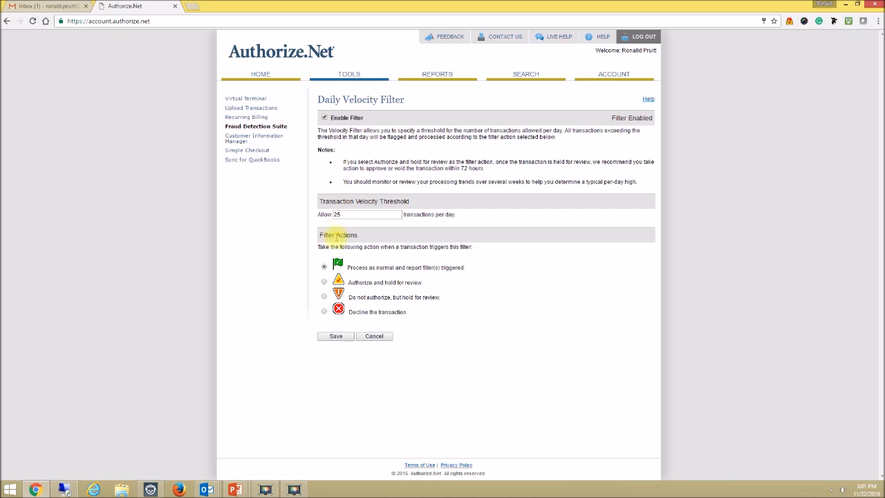
pyautogui.click(337, 336)
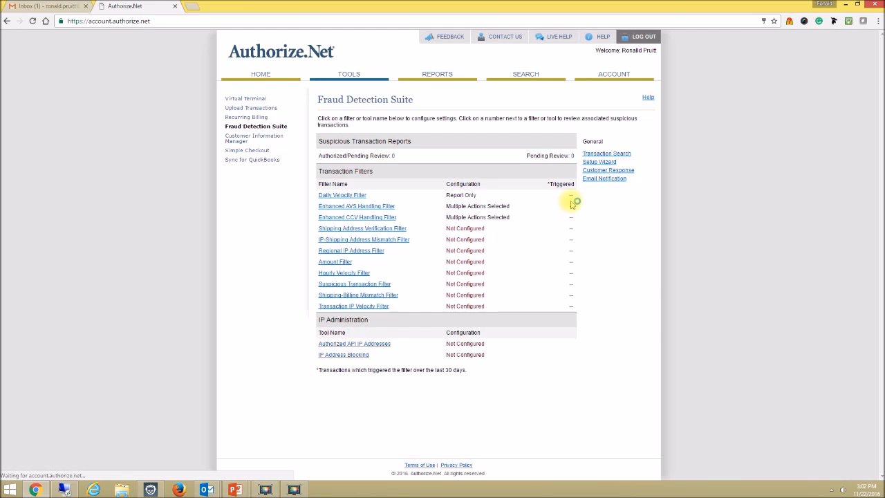
# Set the transaction cut-off time in the business settings to 11:59 PM and submit it
pyautogui.click(612, 76)
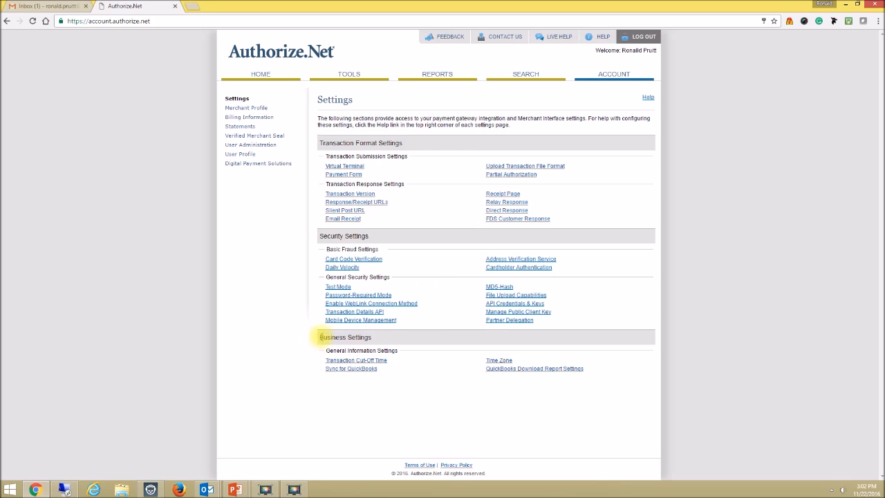
pyautogui.moveTo(378, 339); pyautogui.dragTo(319, 339)
pyautogui.click(404, 352)
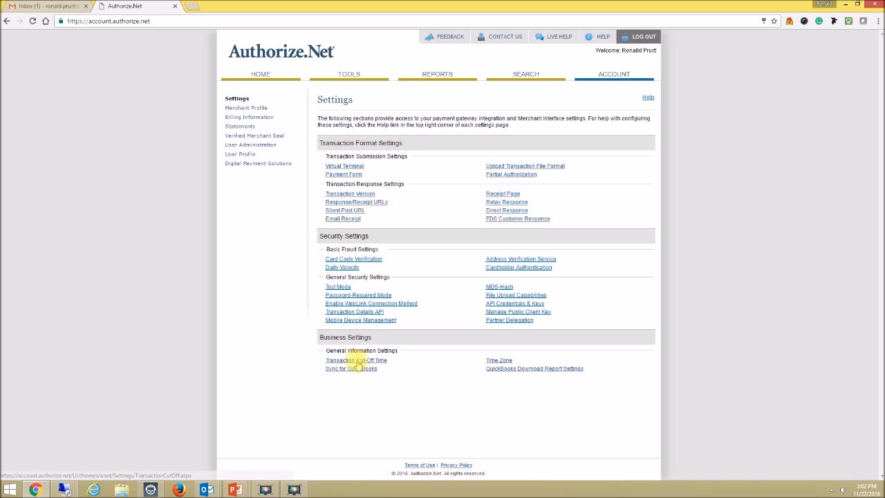
pyautogui.click(357, 361)
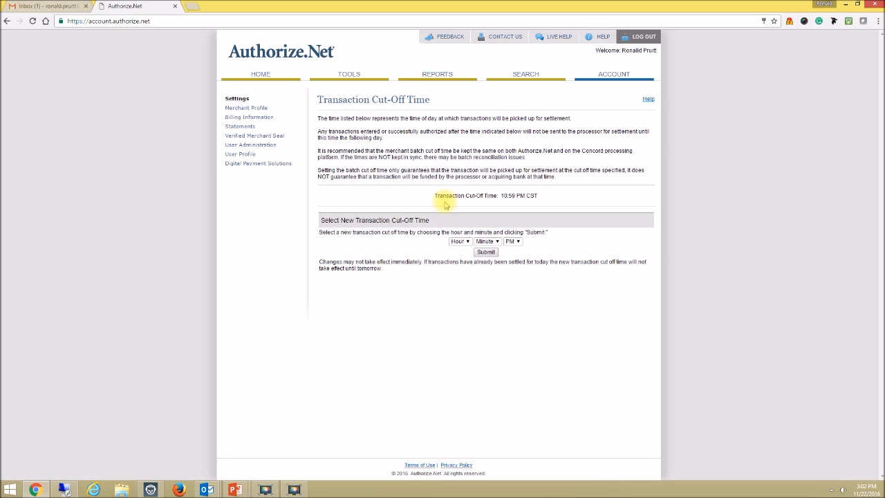
pyautogui.click(460, 241)
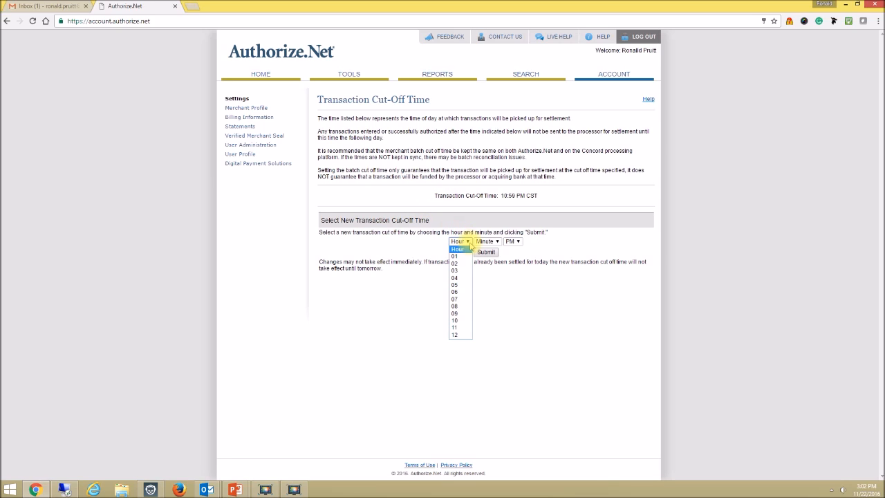
pyautogui.click(456, 328)
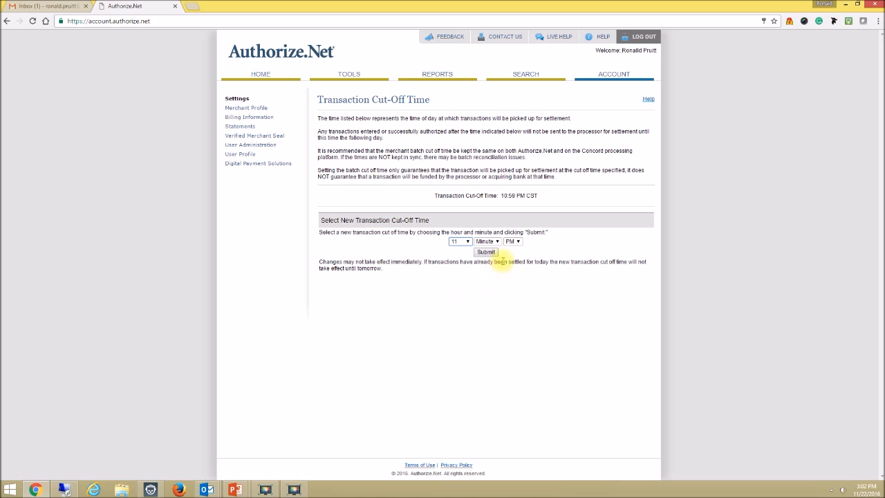
pyautogui.click(498, 241)
pyautogui.moveTo(498, 268); pyautogui.dragTo(504, 362)
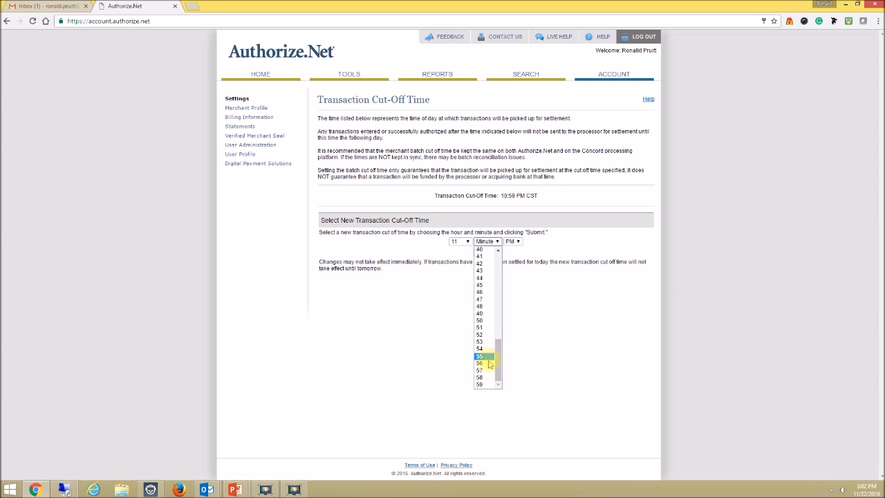
pyautogui.click(482, 395)
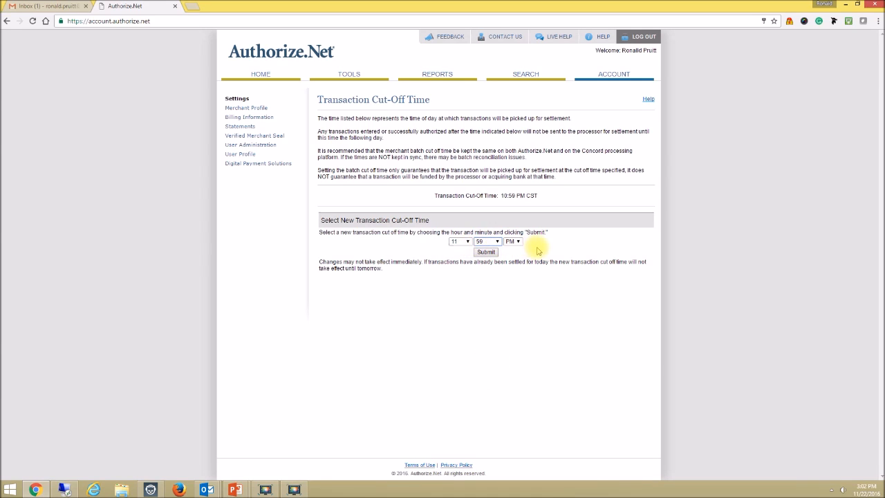
pyautogui.click(486, 252)
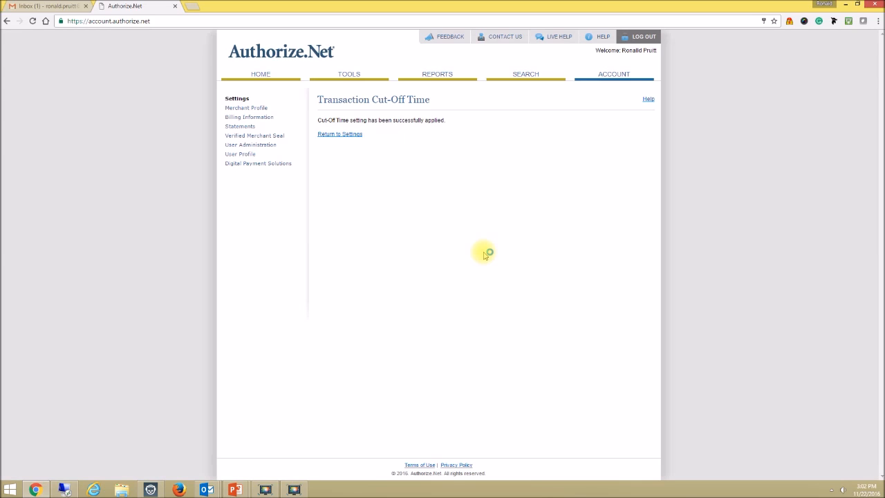
# Submit (UTC-06:00) Central Time (US & Canada) as the account's system time zone
pyautogui.click(612, 74)
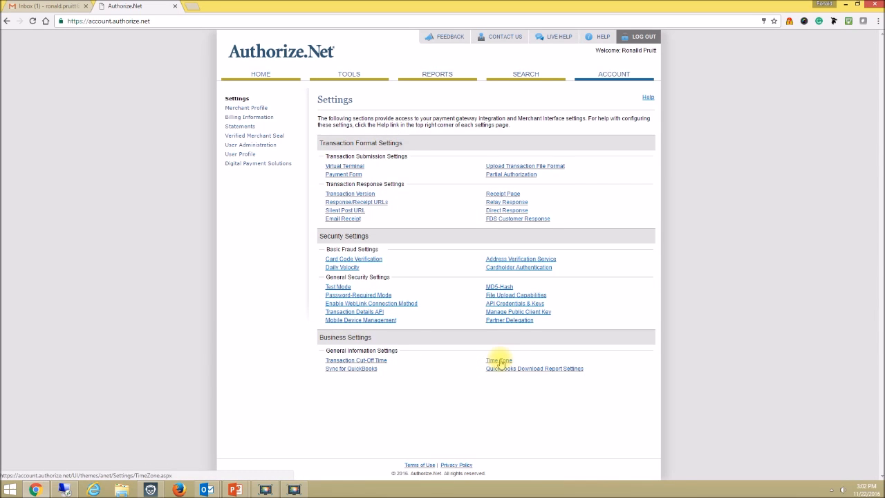
pyautogui.click(499, 361)
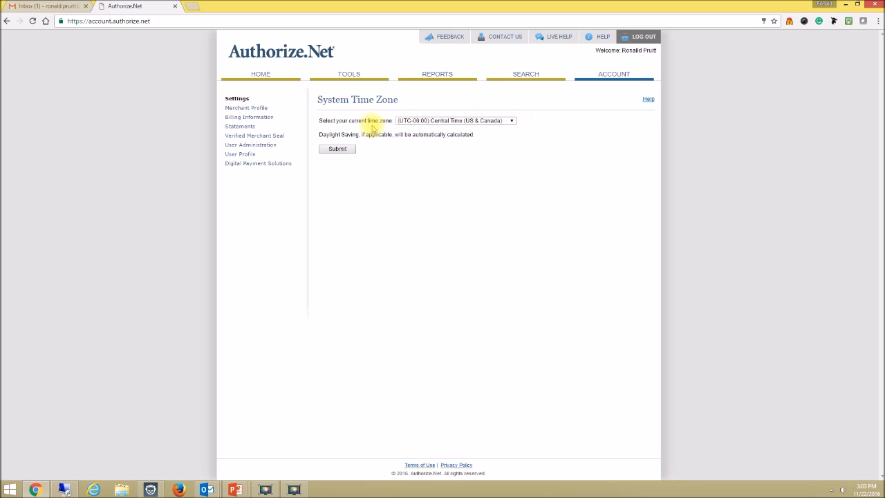
pyautogui.click(337, 148)
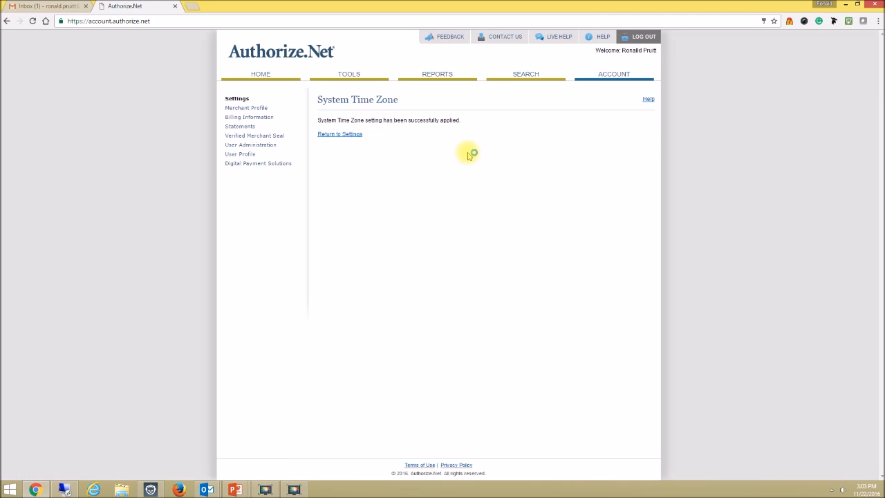
# Start adding a user in the account's user administration with the Account Administrator role and review the role's permissions
pyautogui.click(614, 76)
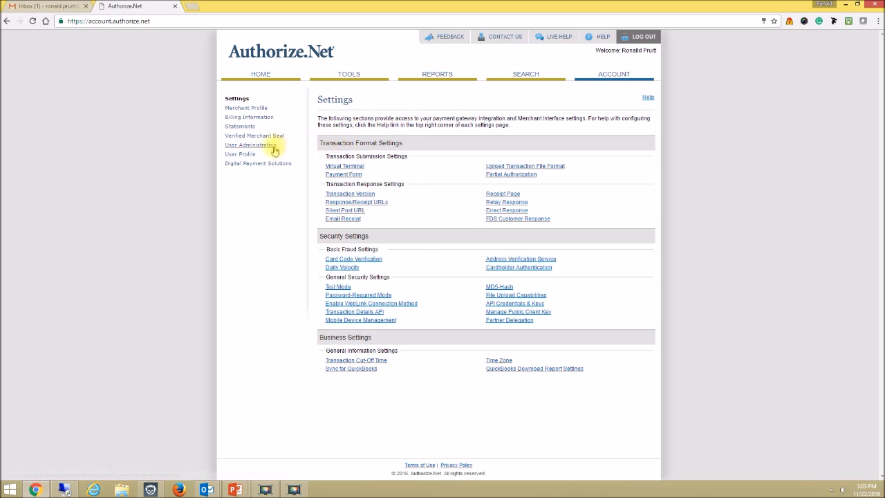
pyautogui.click(246, 147)
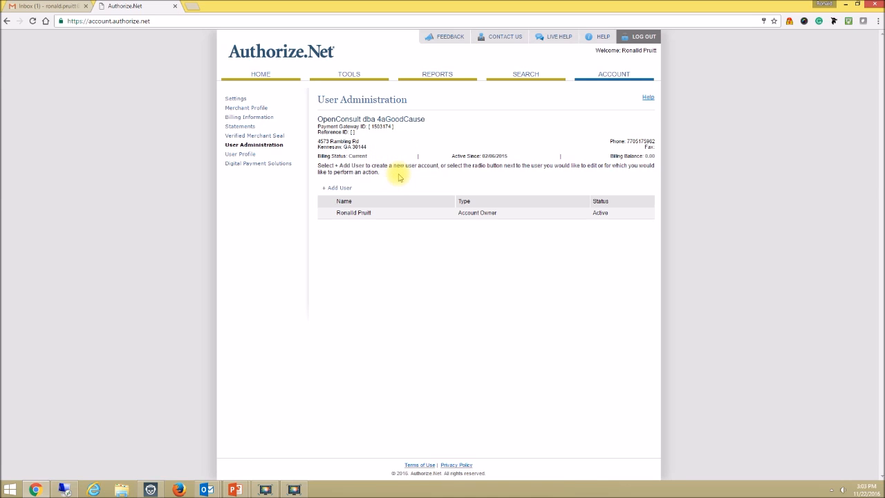
pyautogui.click(339, 190)
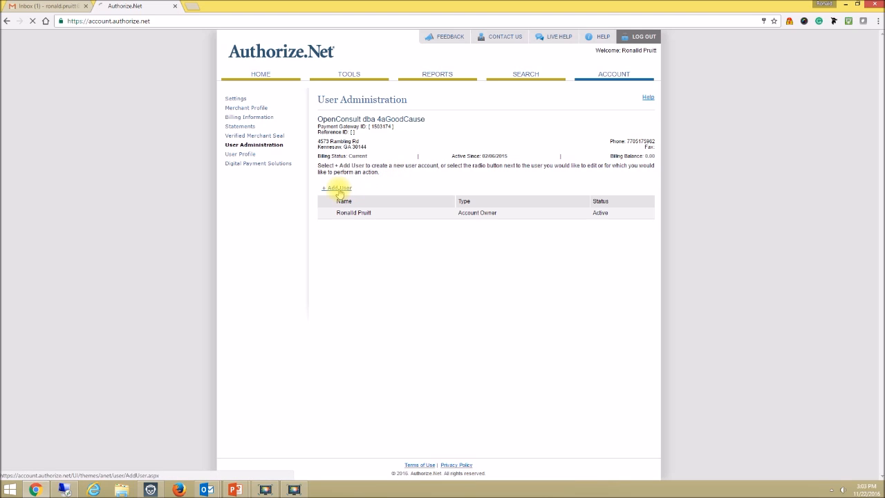
pyautogui.click(507, 198)
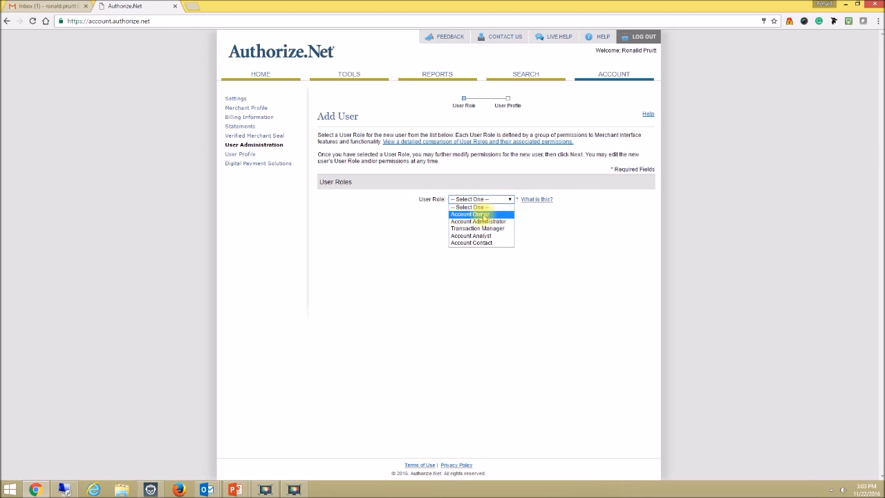
pyautogui.click(476, 221)
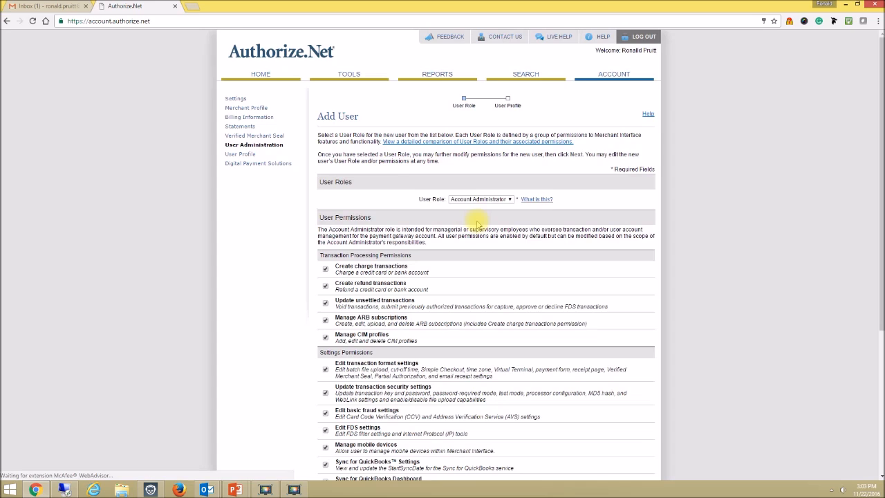
pyautogui.scroll(-2, 415, 262)
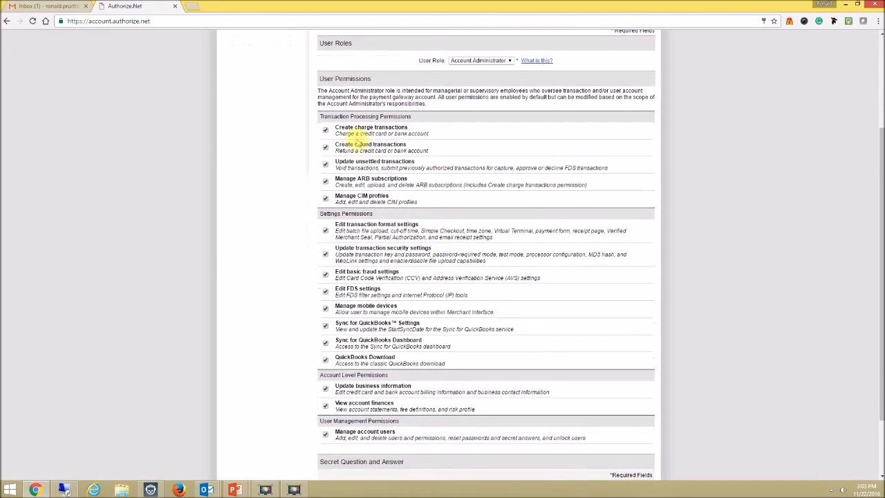
pyautogui.scroll(-1, 385, 392)
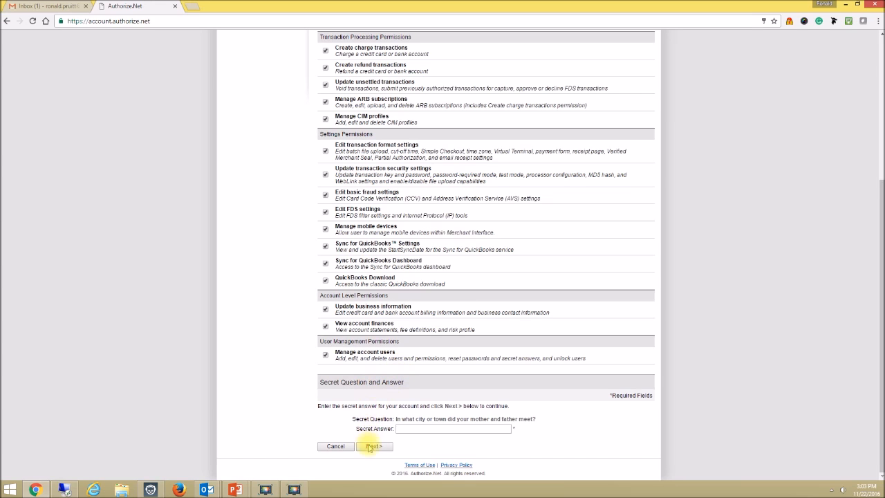
pyautogui.scroll(3, 478, 290)
pyautogui.scroll(1, 477, 291)
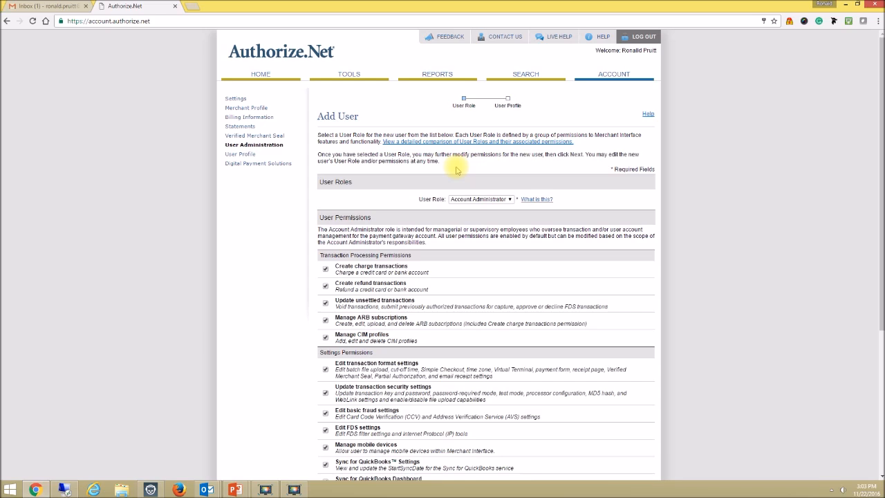
# Switch to the running PowerPoint slide show and advance to the "Have questions?" slide
pyautogui.click(235, 489)
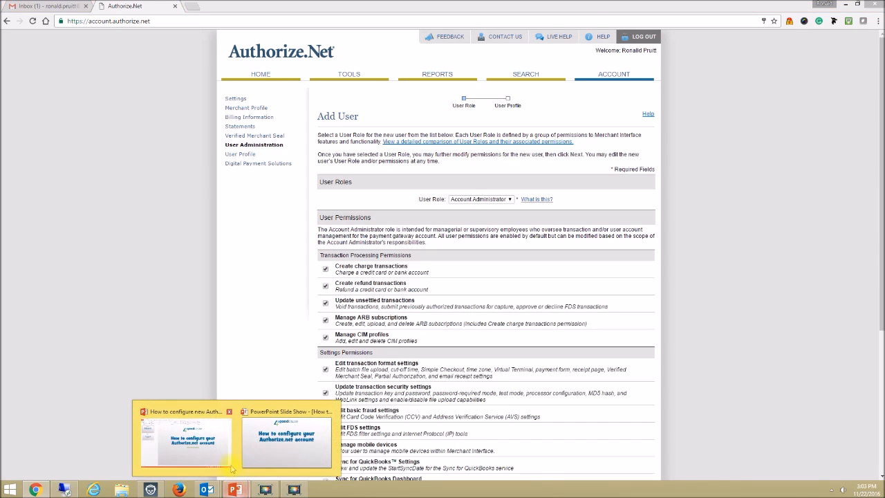
pyautogui.click(280, 444)
pyautogui.click(405, 341)
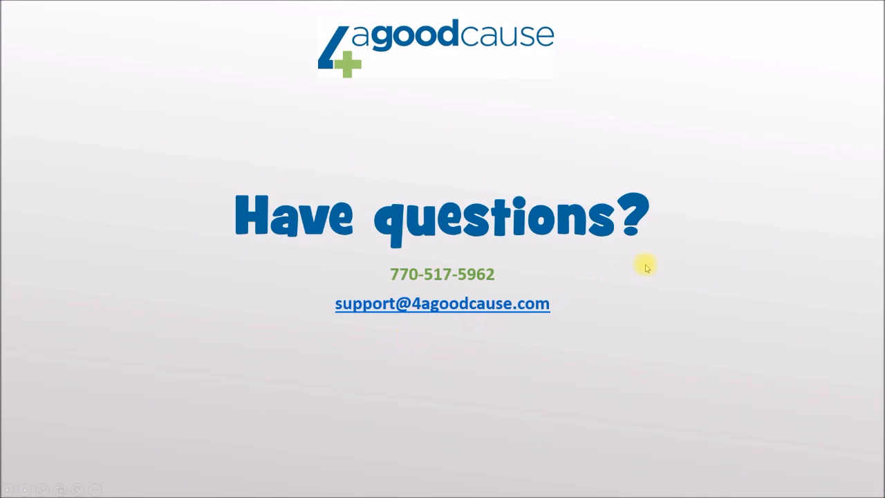